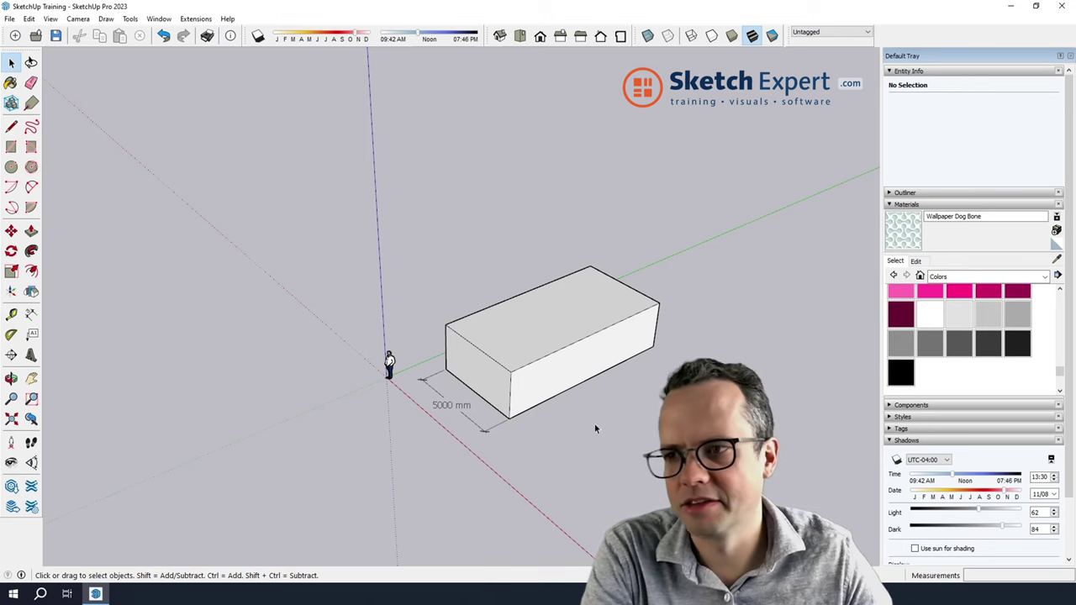
- Orbit closer around the box to see its 5000 mm side from a lower angle
mouse_move(607, 447)
middle_mouse_down()
mouse_move(445, 449)
mouse_move(492, 412)
middle_mouse_up()
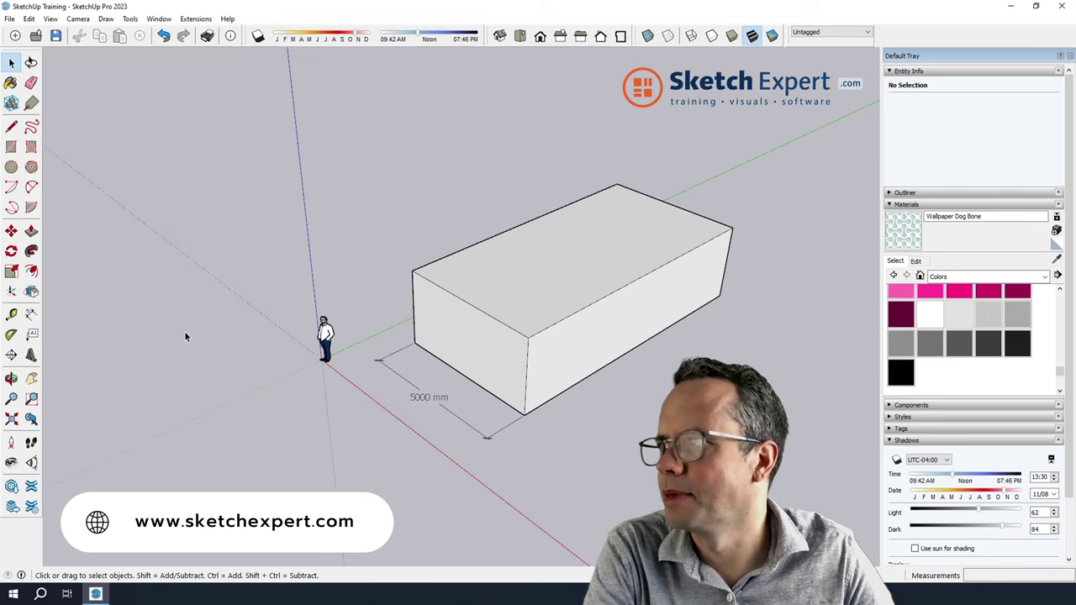
- Add a 10000 mm dimension along the box's long bottom edge
left_click(30, 313)
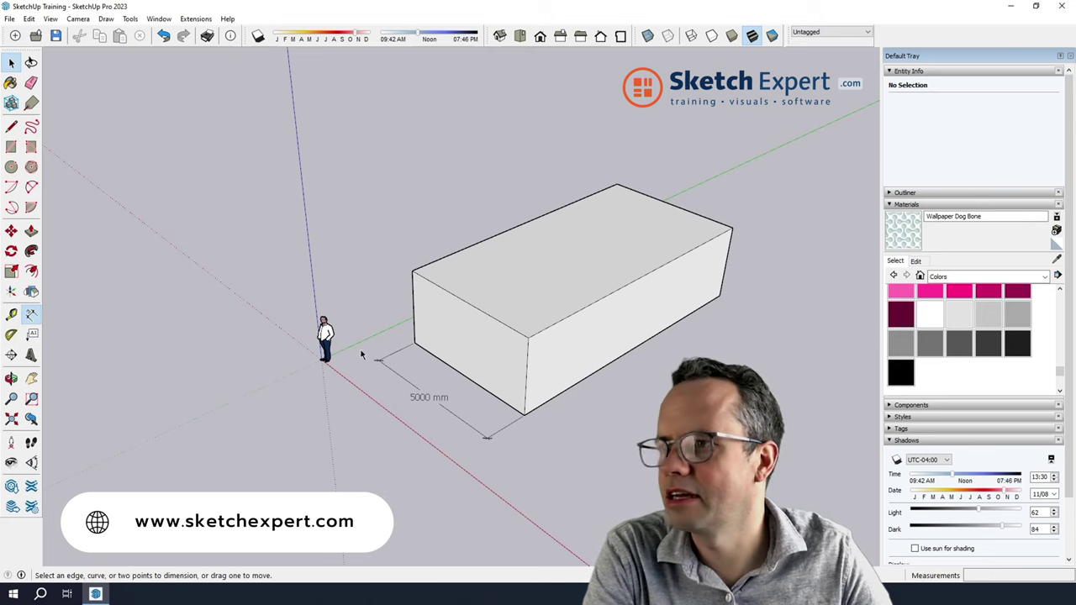
left_click(542, 409)
left_click(613, 443)
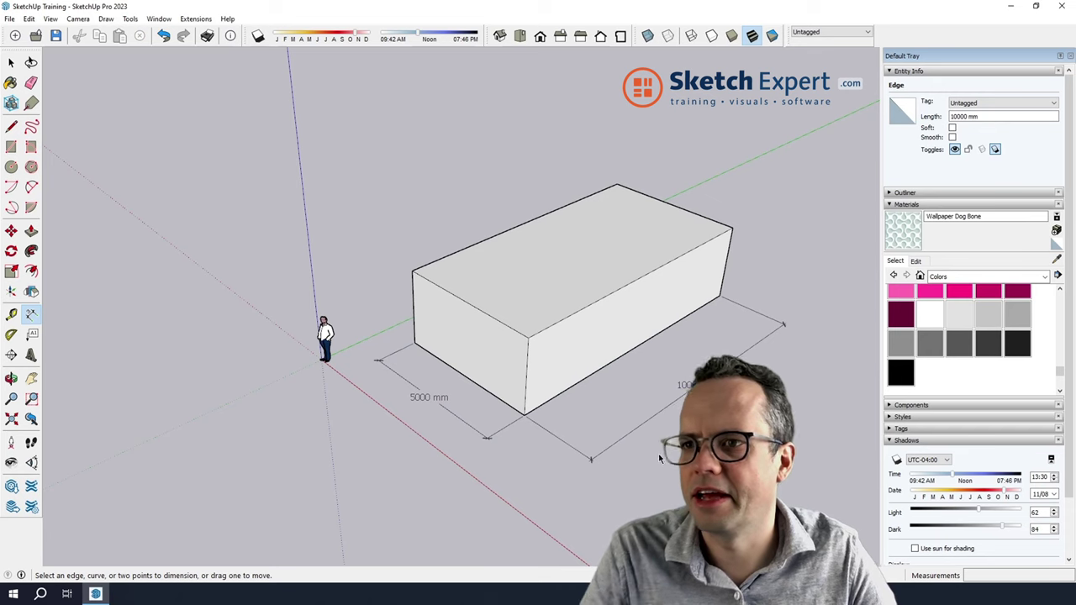
- Select the bottom and top front edges to check their lengths, then orbit to a lower view
key("space")
middle_click_drag(582, 411, 597, 402)
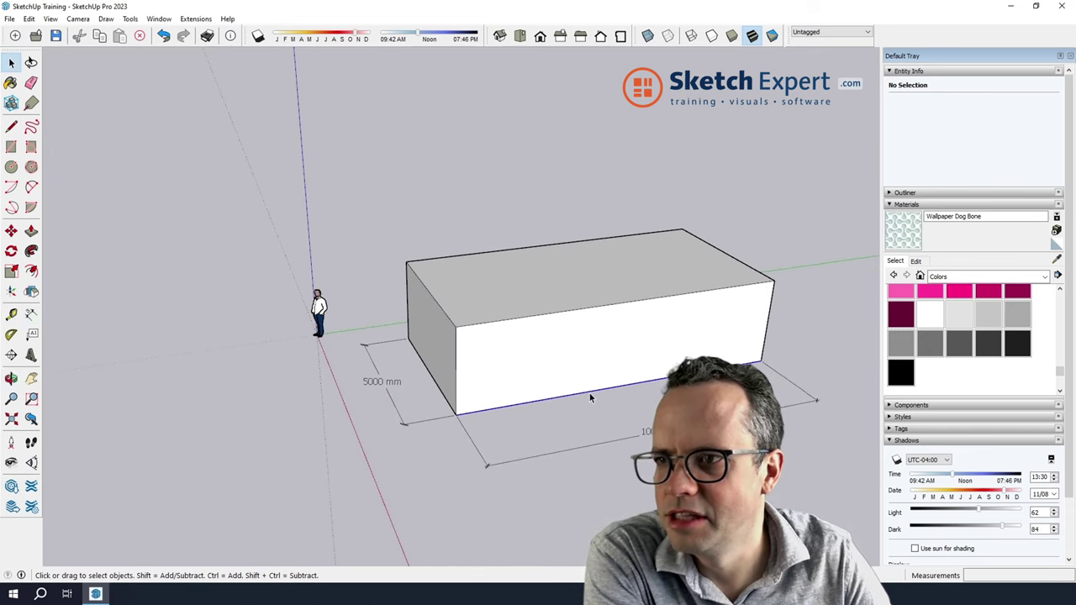
left_click(592, 396)
left_click(665, 298)
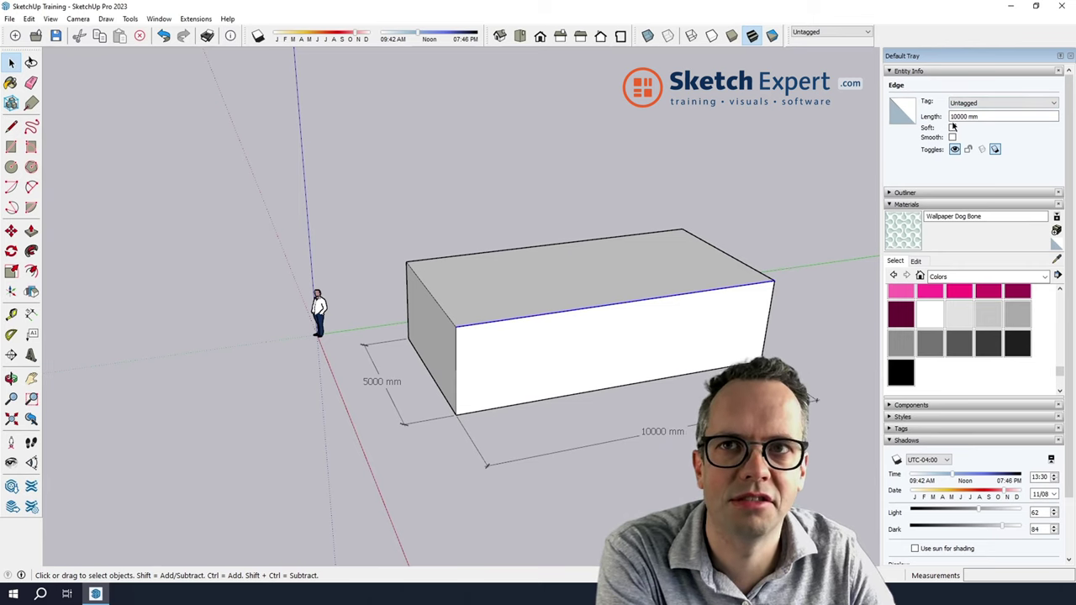
left_click(560, 482)
middle_click_drag(560, 483, 675, 378)
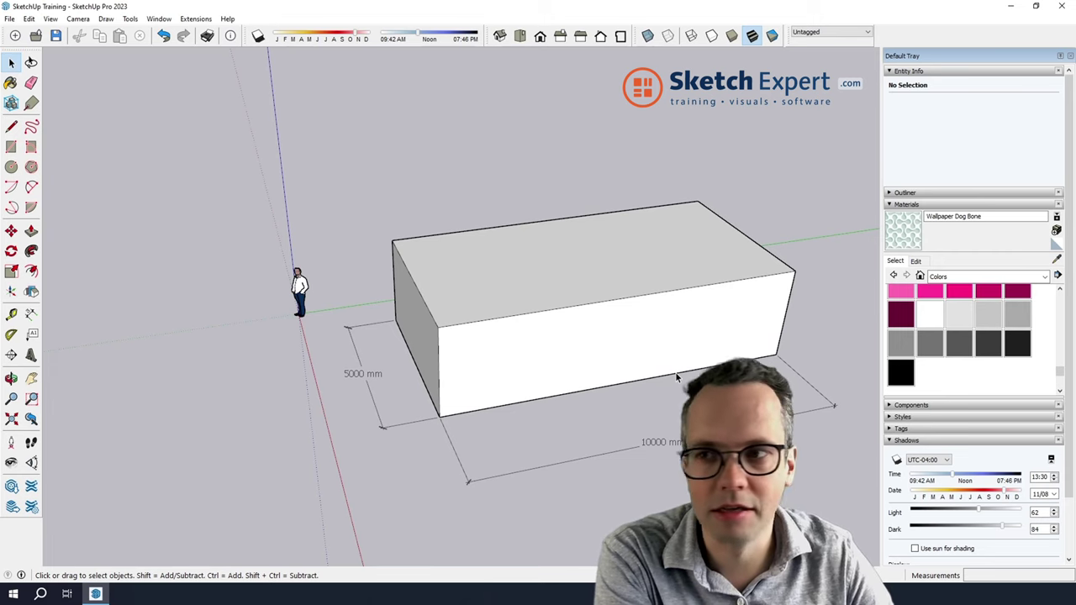
- Draw a 3m line from the bottom-left corner along the box's bottom front edge
left_click(11, 126)
left_click(439, 417)
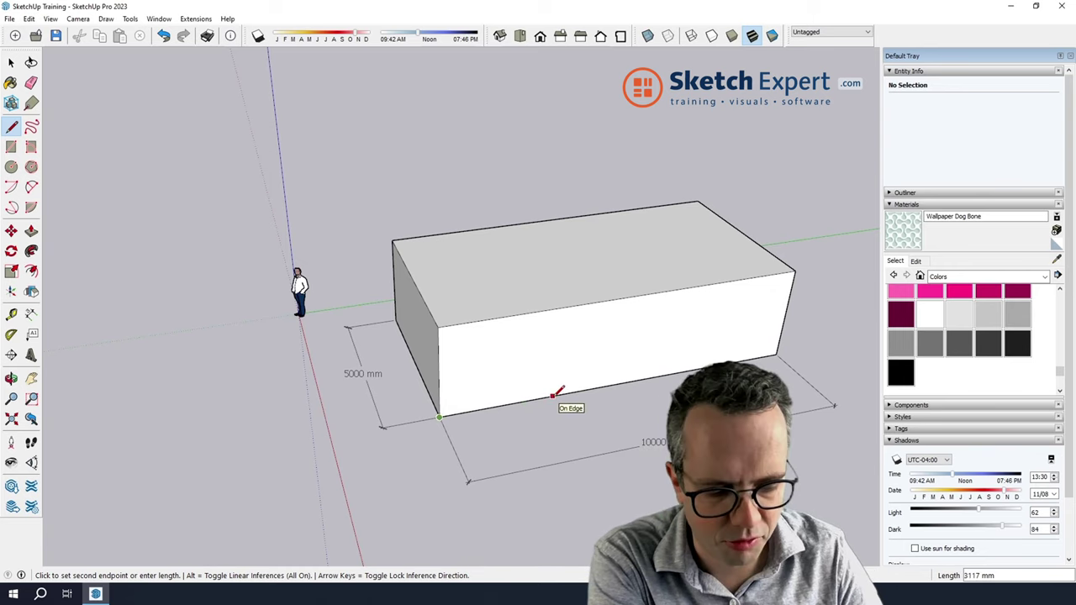
type("3m")
key("Return")
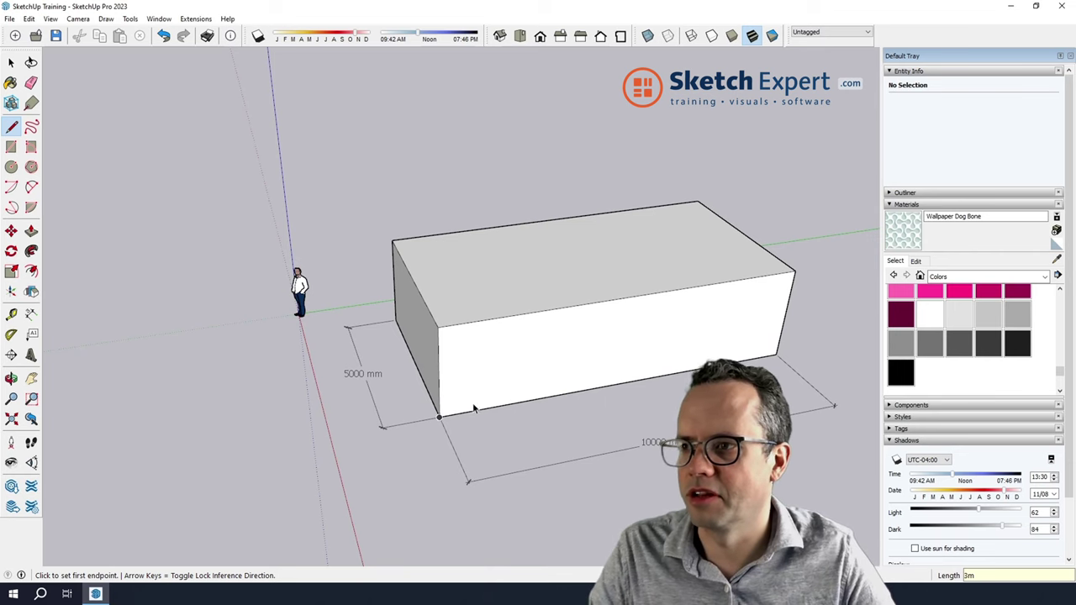
- Select the 3000 mm and 7000 mm parts to confirm the bottom edge is split
key("space")
left_click(514, 403)
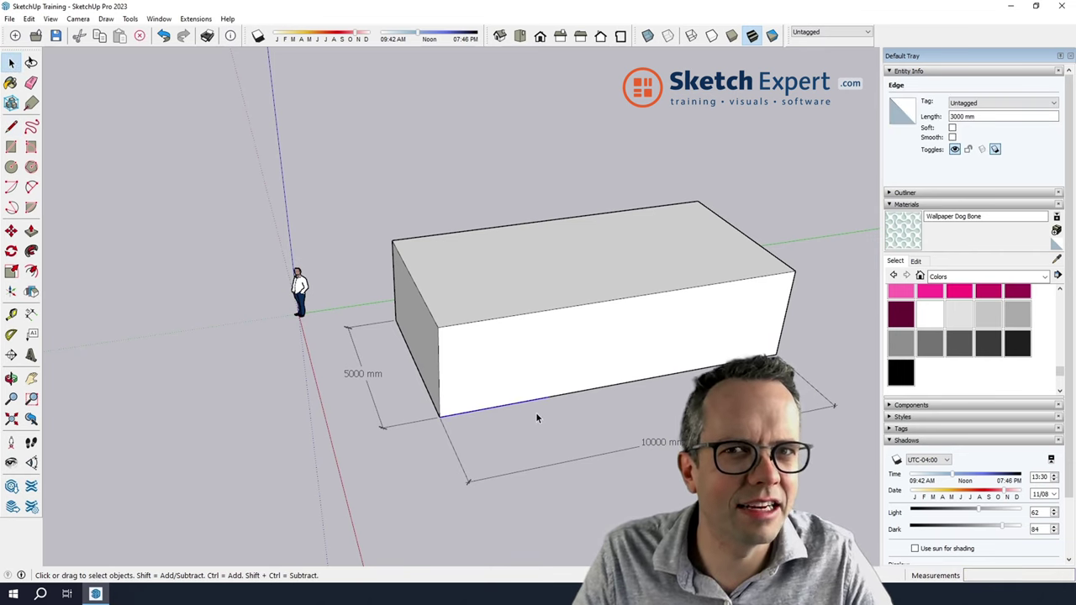
left_click(537, 406)
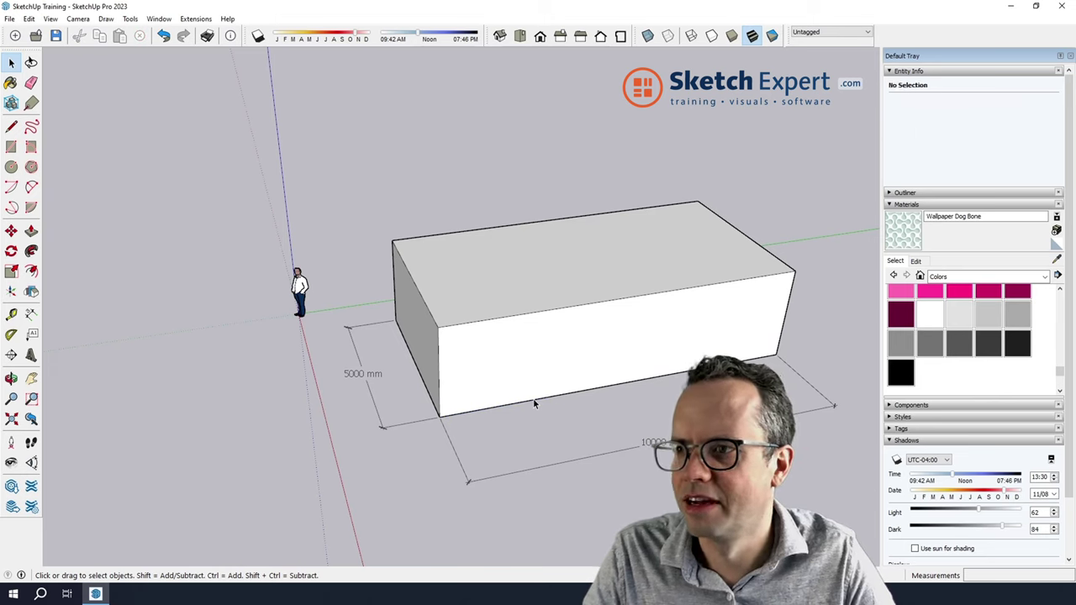
left_click(464, 412)
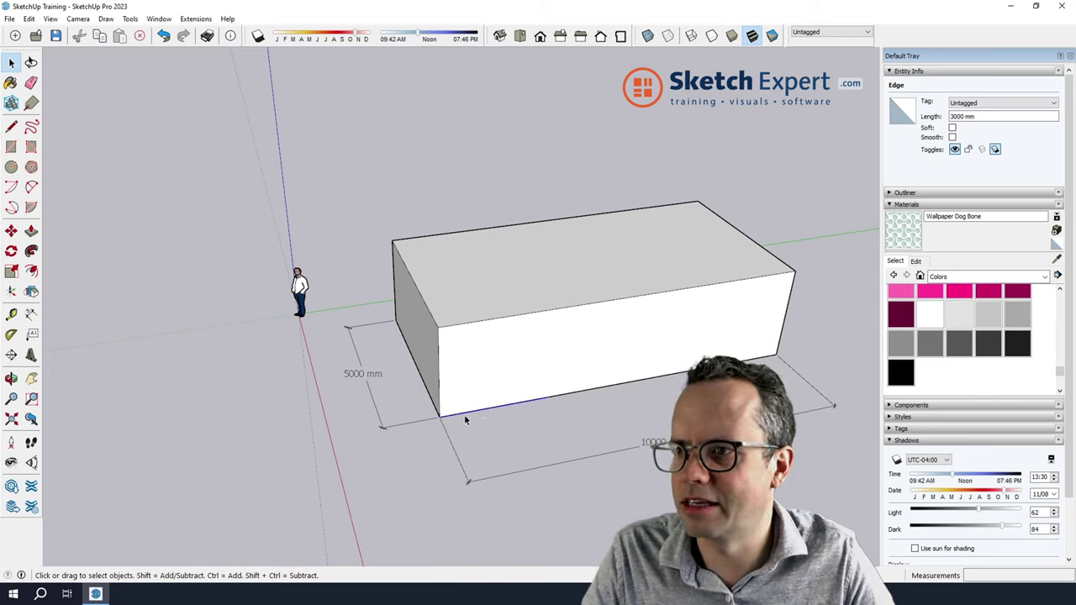
left_click(593, 387)
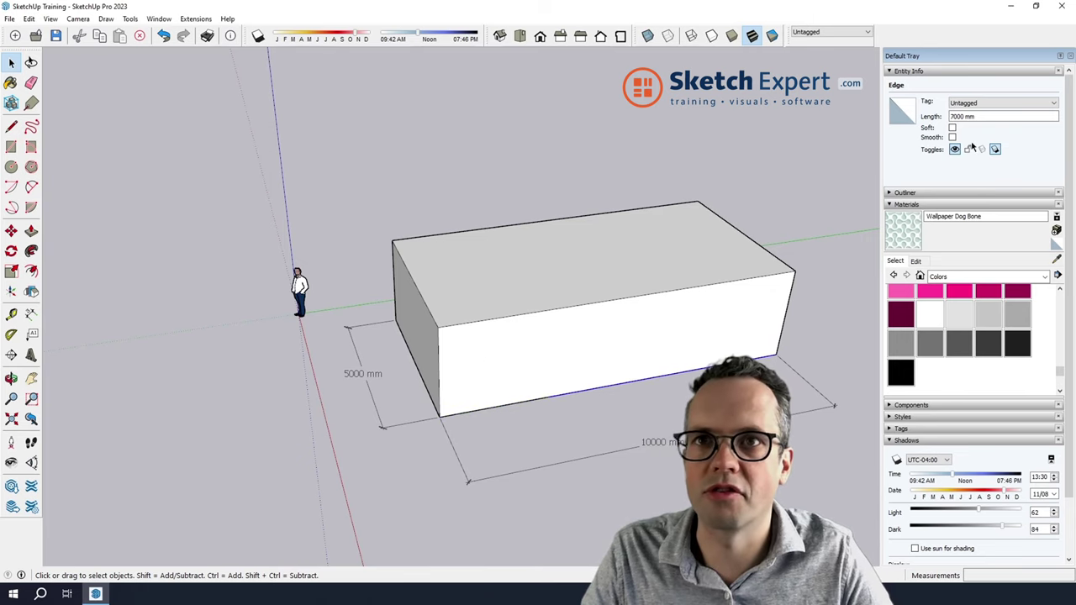
left_click(521, 412)
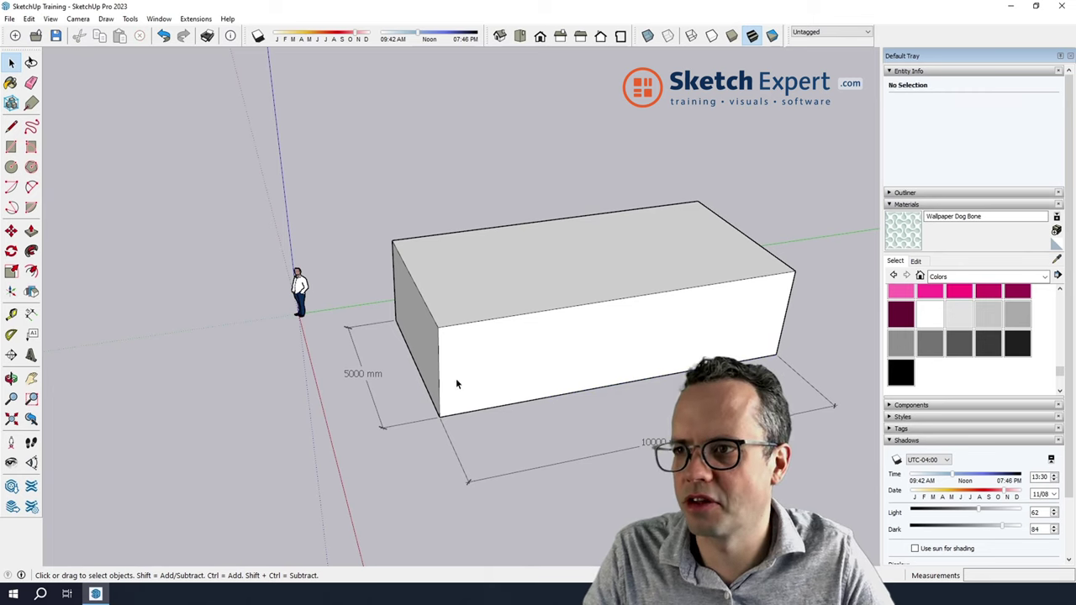
- Dimension the 3000 mm and 7000 mm segments below the edge and orbit to view them
left_click(30, 313)
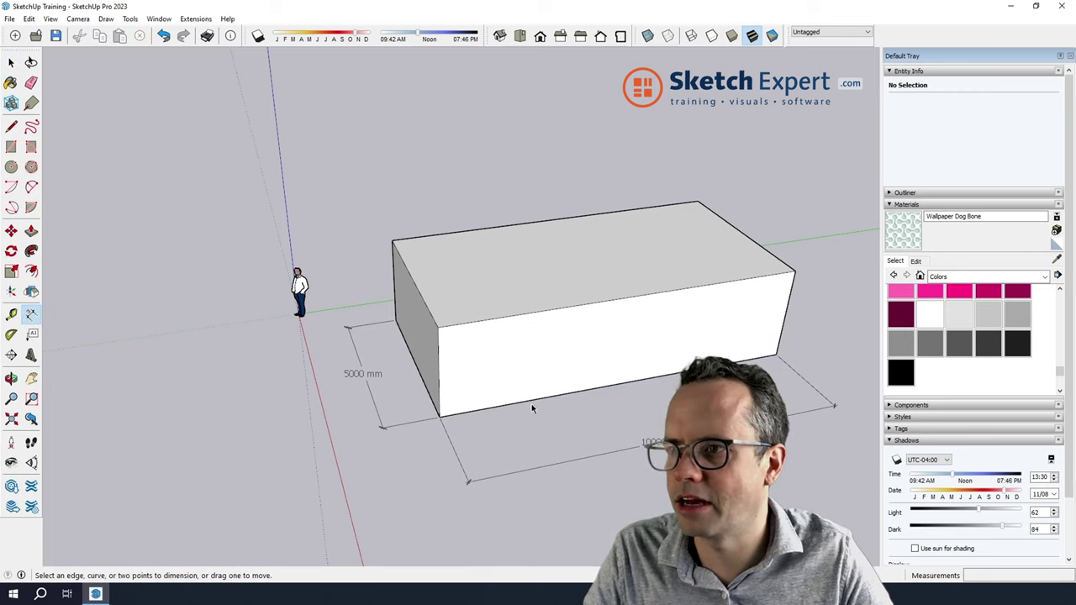
left_click(528, 402)
left_click(562, 432)
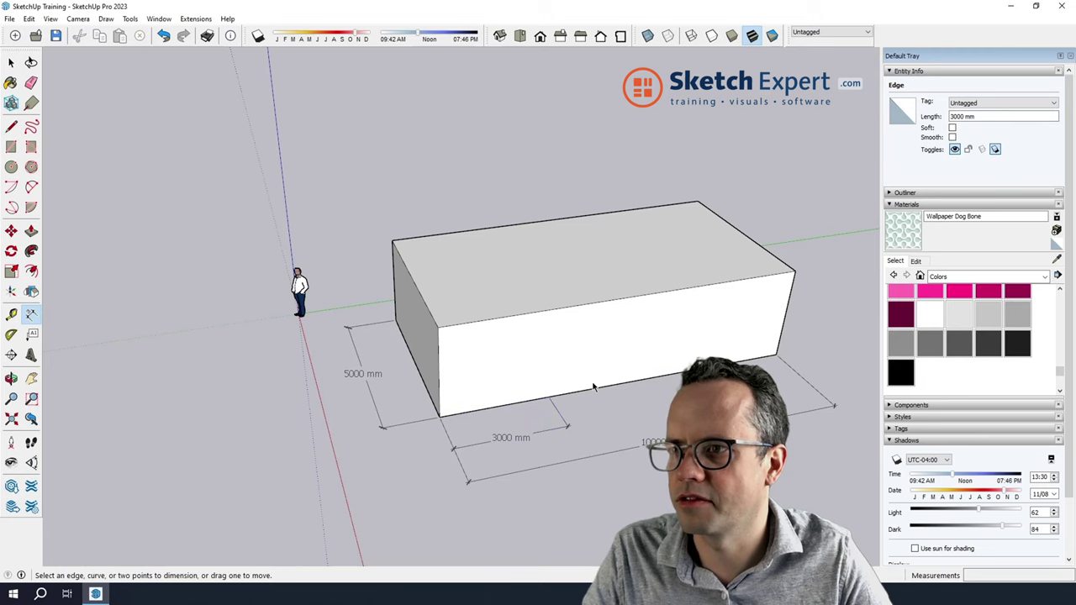
left_click(617, 423)
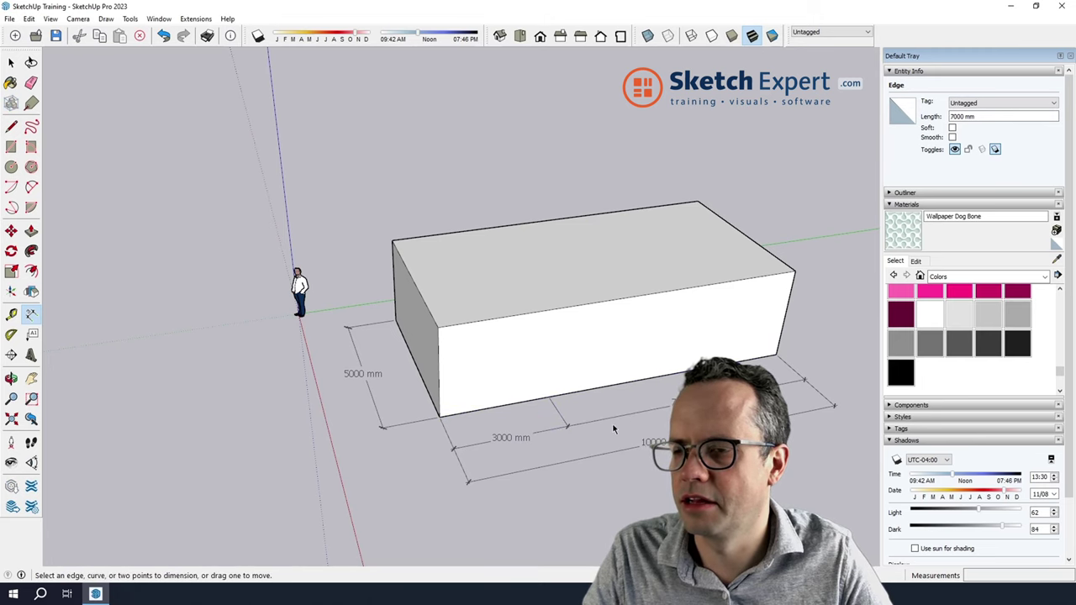
key("space")
mouse_move(617, 422)
middle_mouse_down()
mouse_move(589, 403)
mouse_move(668, 453)
mouse_move(629, 441)
middle_mouse_up()
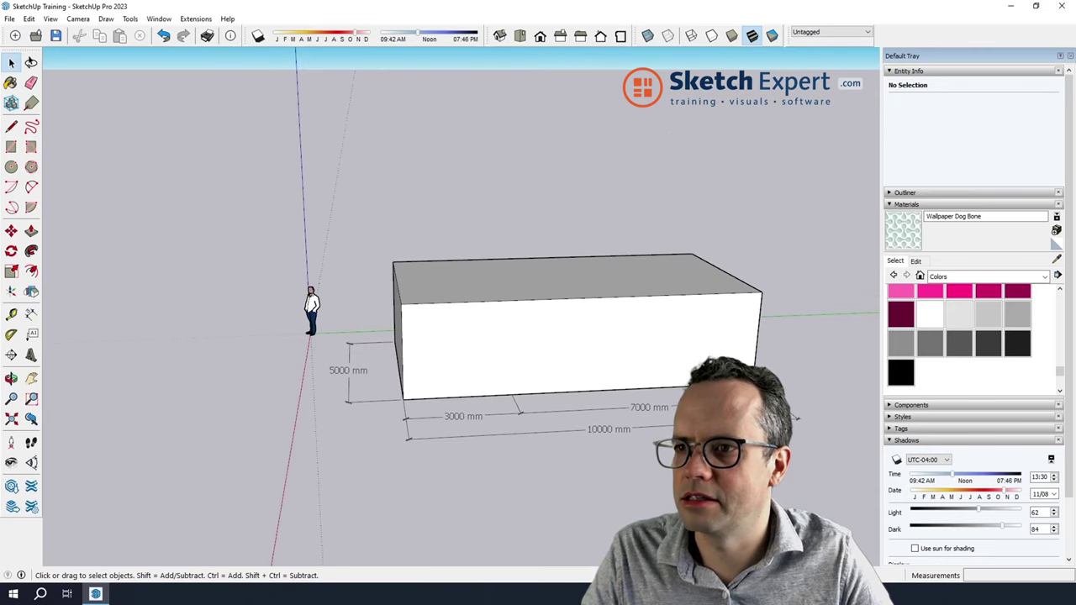
- Erase the 7000 mm and 3000 mm dimensions with the Eraser
scroll(628, 441, "down", 2)
scroll(628, 441, "down", 2)
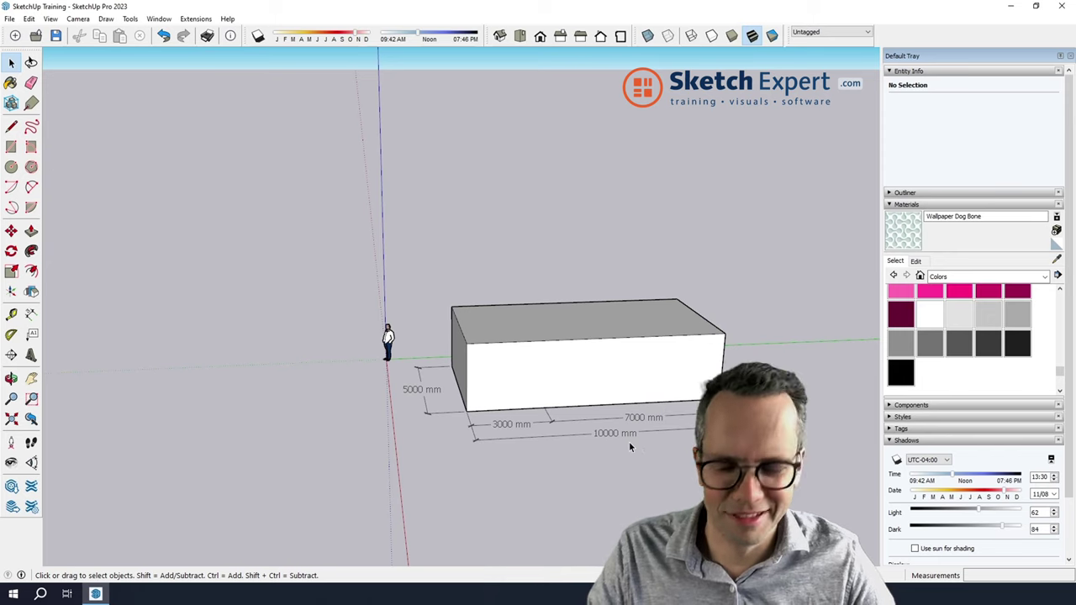
key("e")
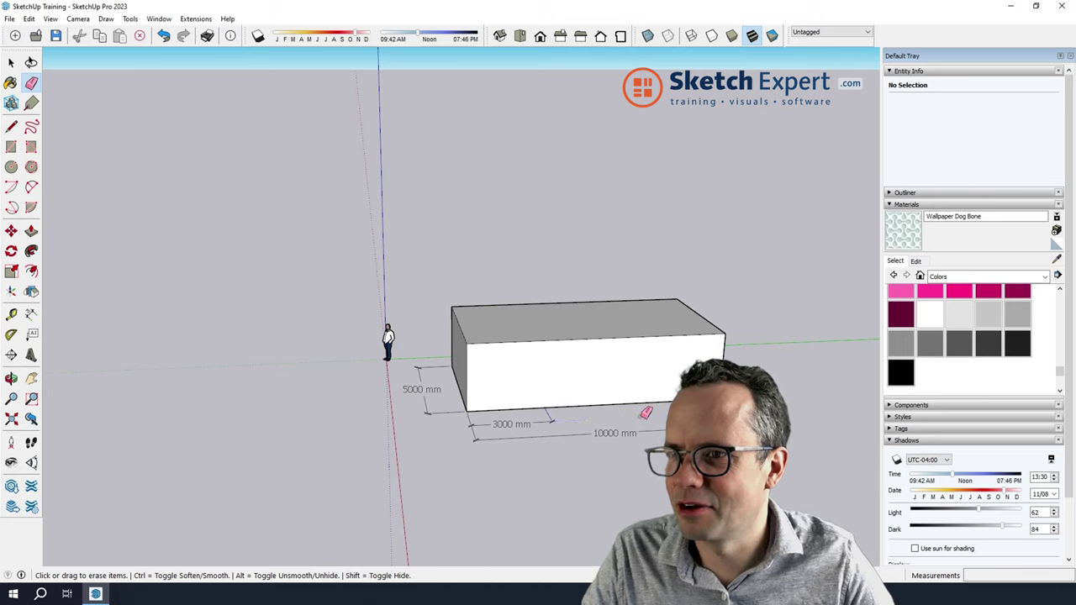
left_click(642, 415)
left_click(511, 424)
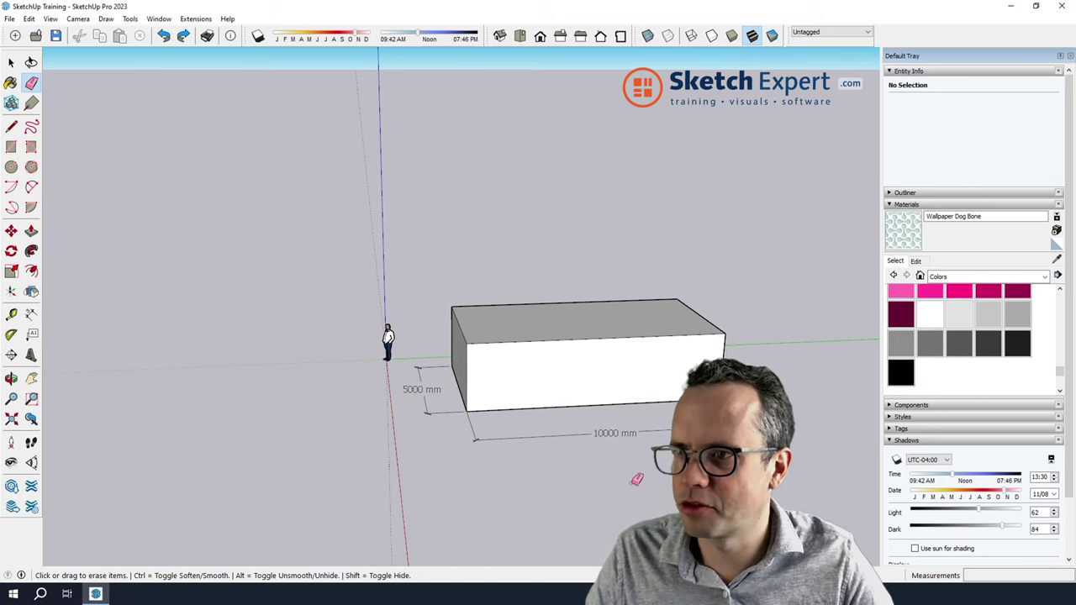
- Select the 10000 mm bottom front edge, then orbit and zoom in on the box
key("space")
left_click(546, 409)
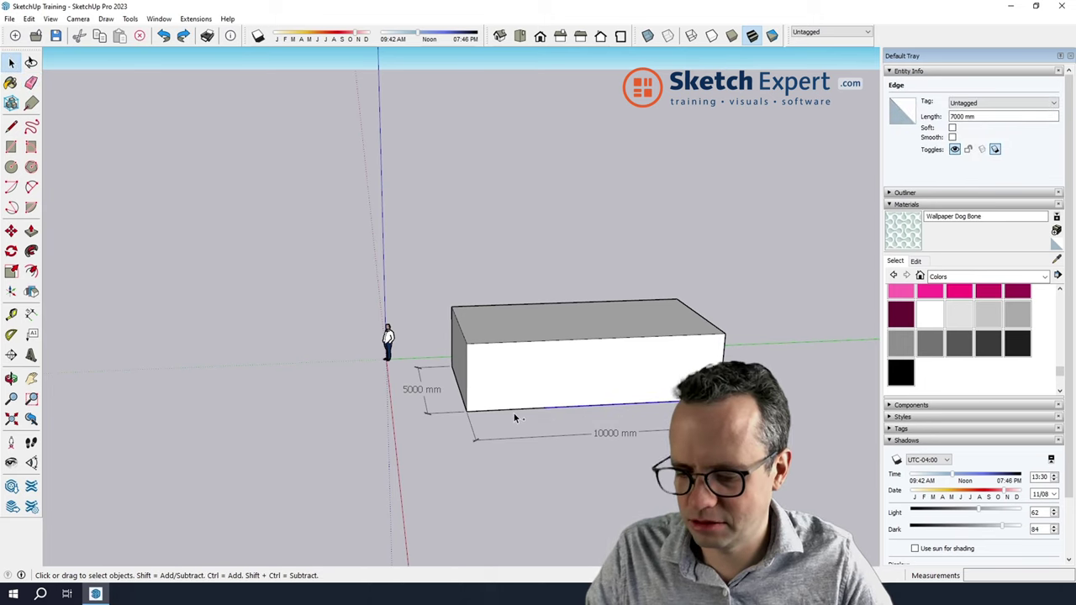
left_click(513, 412)
left_click(514, 410)
middle_click_drag(515, 410, 604, 416)
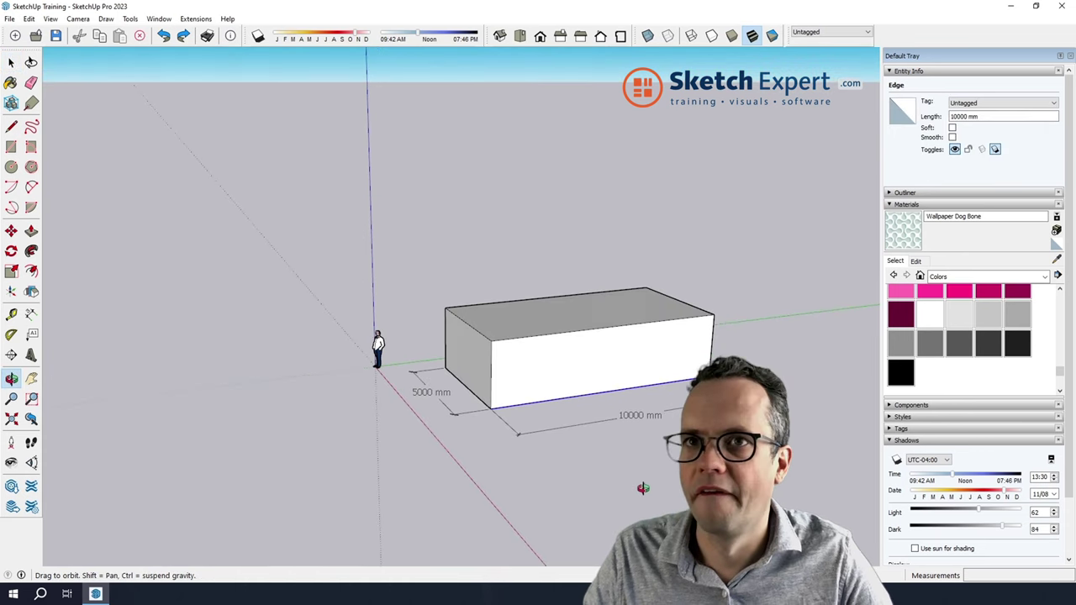
scroll(604, 416, "up", 2)
scroll(601, 408, "up", 3)
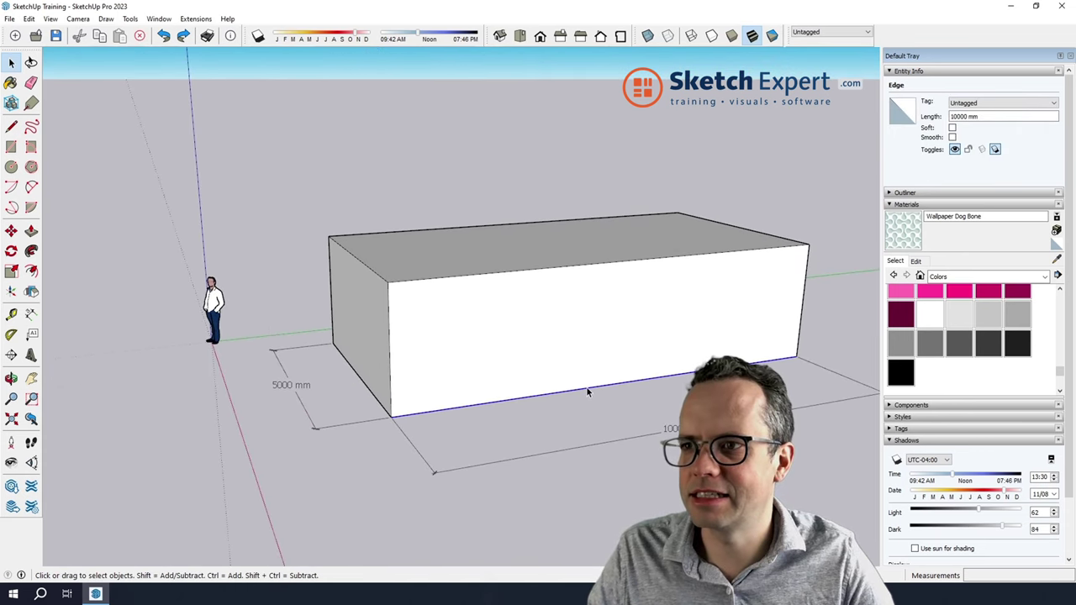
right_click(587, 391)
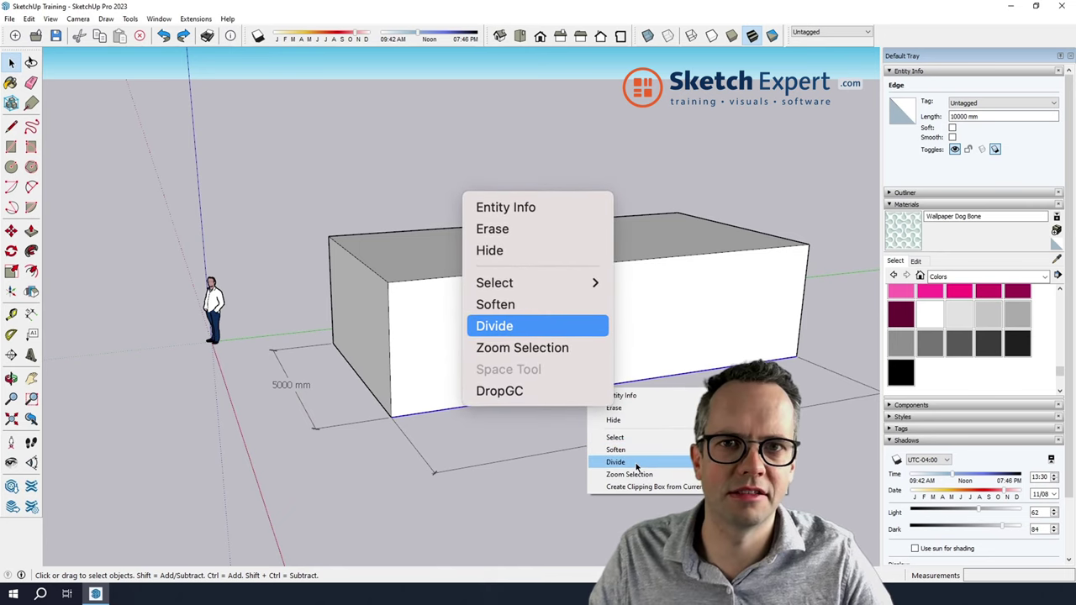
left_click(637, 466)
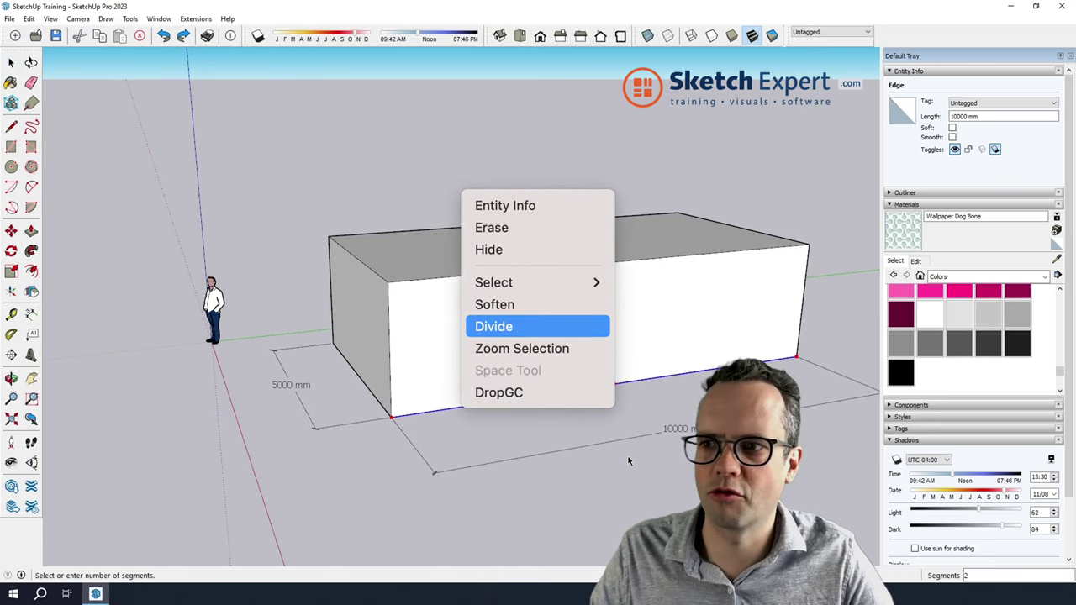
left_click(552, 419)
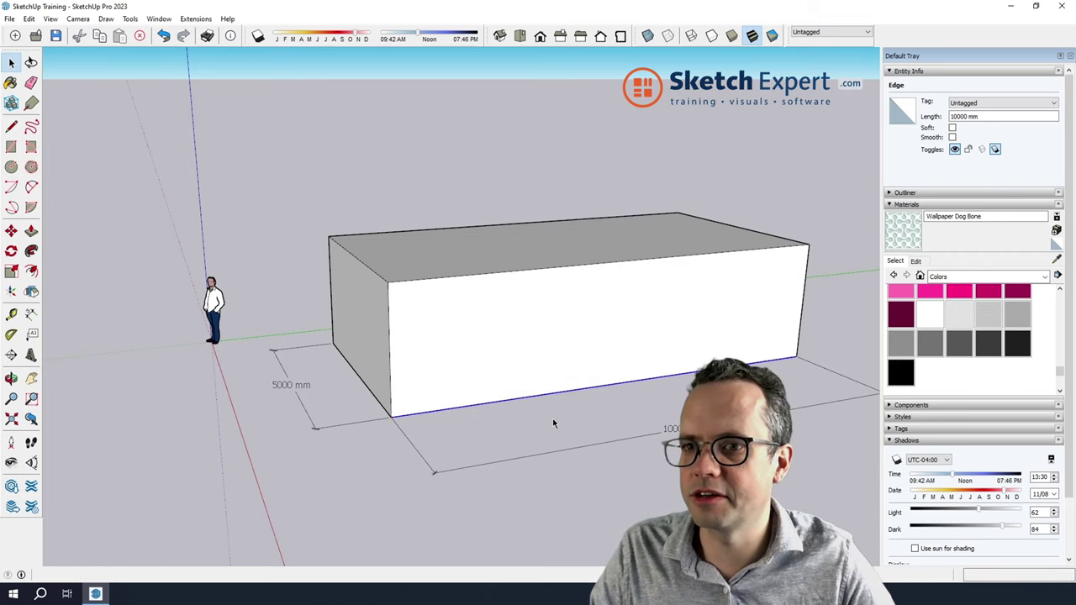
left_click(498, 401)
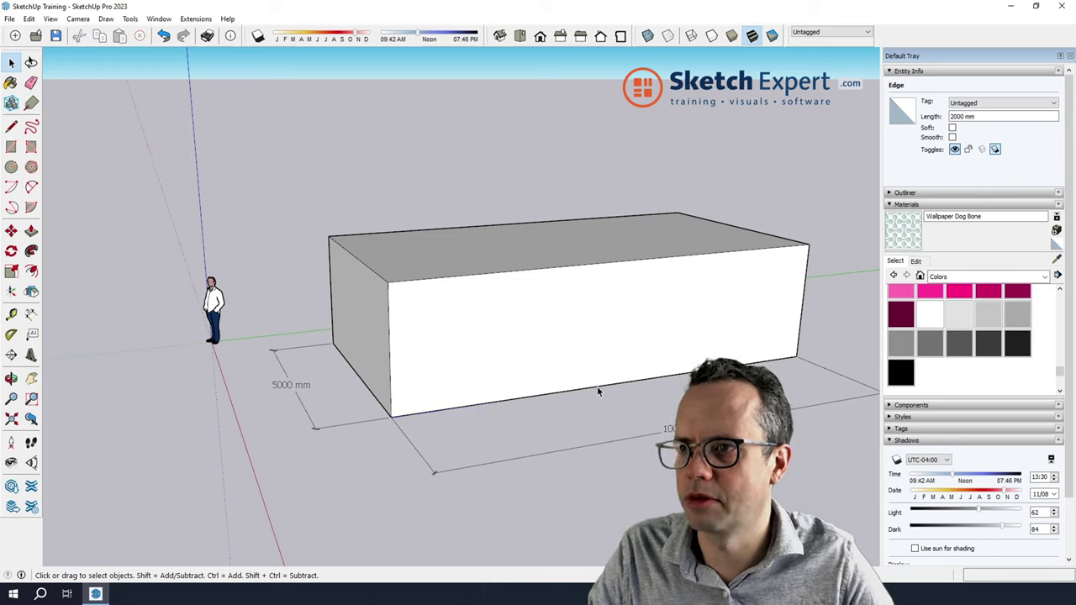
left_click(667, 377)
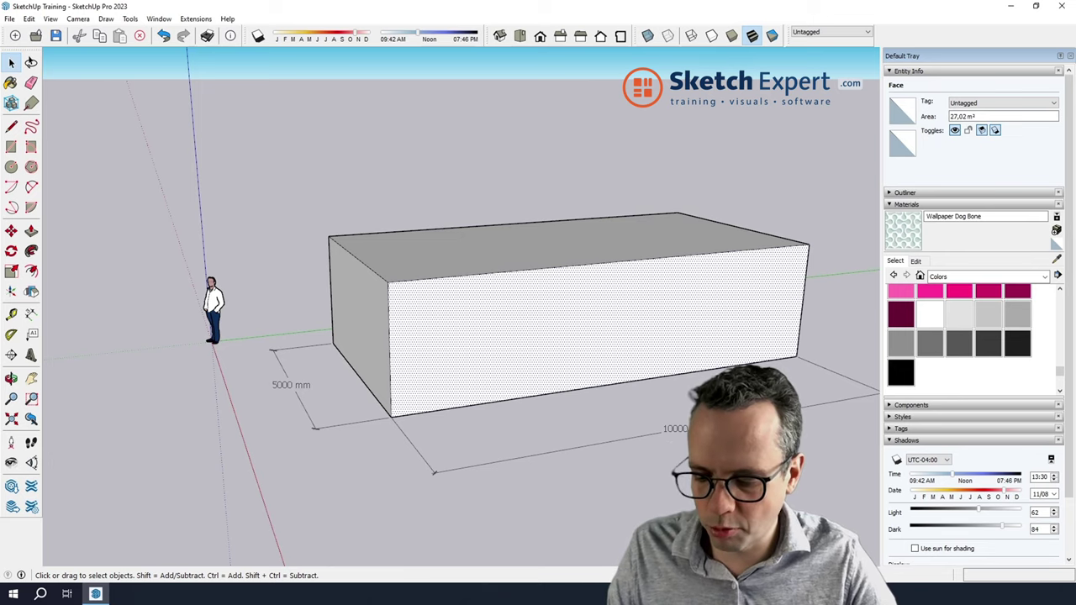
left_click(615, 383)
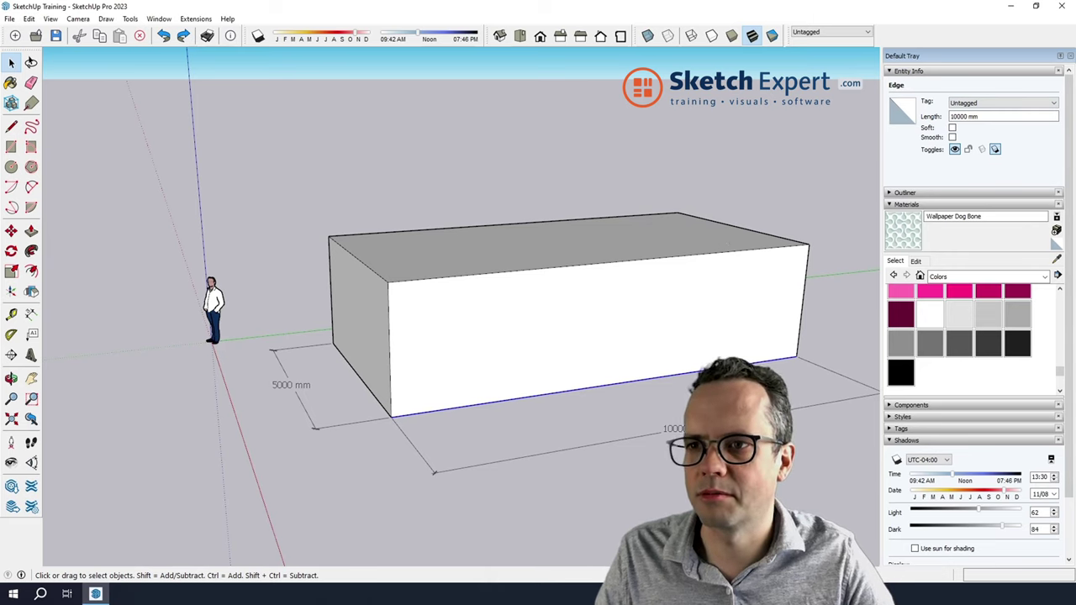
- Divide the 10000 mm bottom front edge into five equal segments
right_click(732, 370)
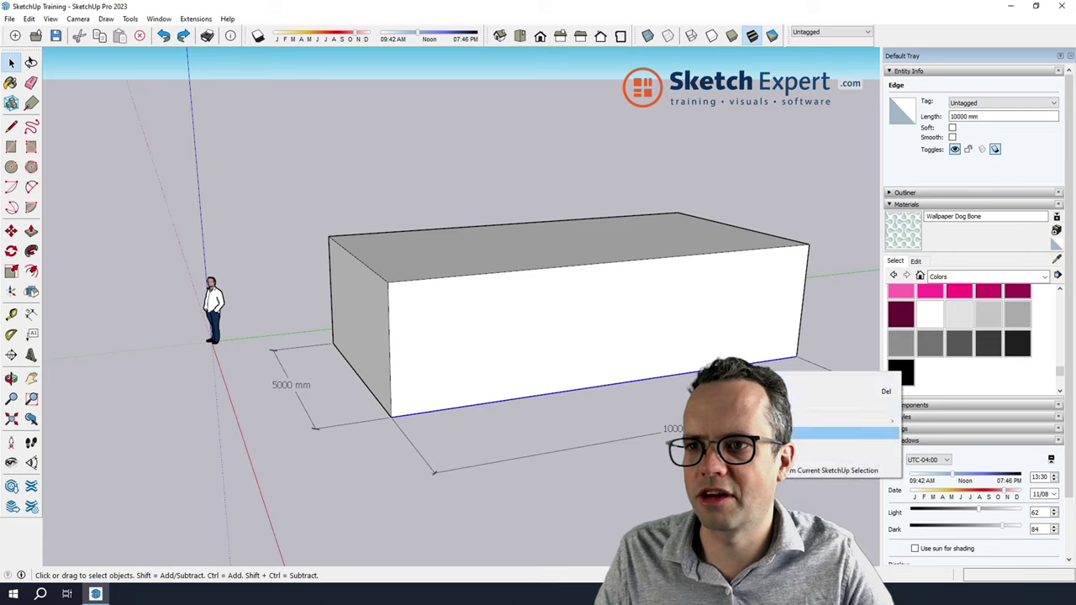
left_click(840, 446)
type("5")
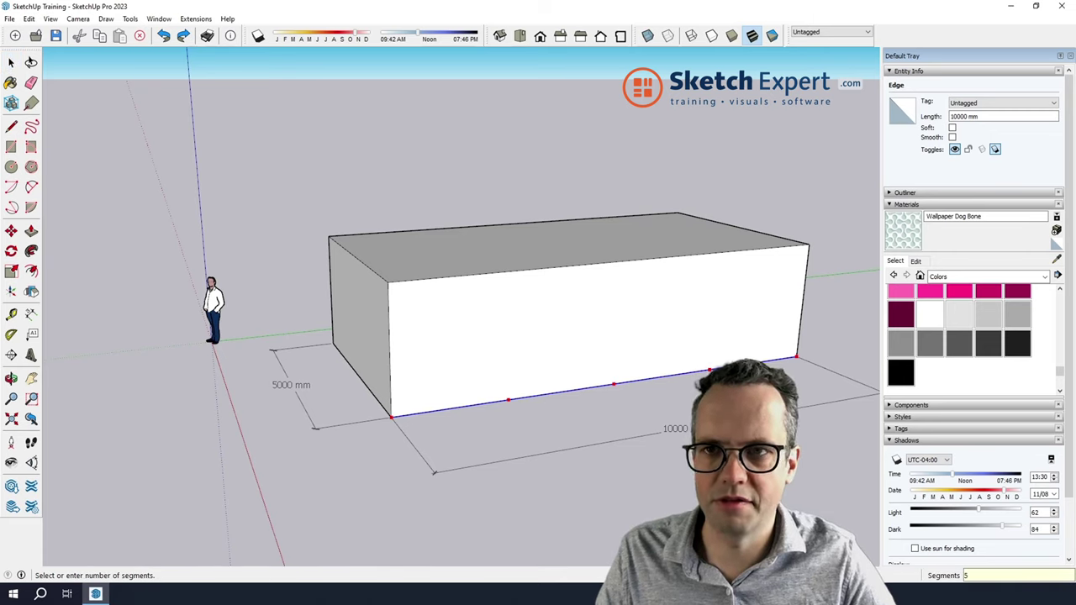
key("Return")
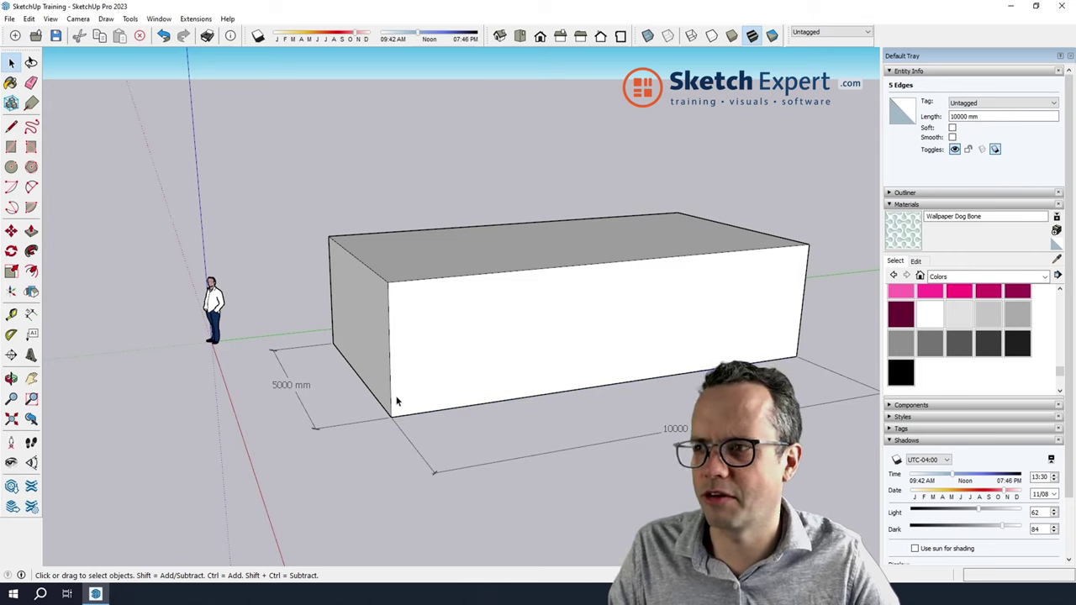
- Dimension the first two 2000 mm segments, then orbit to a wider view
left_click(30, 314)
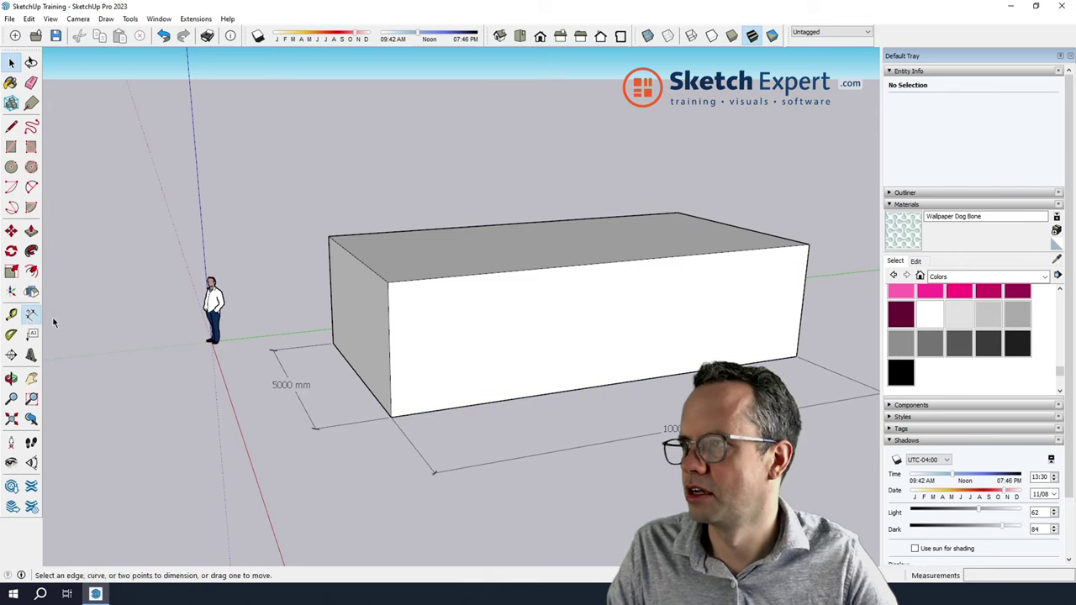
left_click(469, 413)
left_click(464, 410)
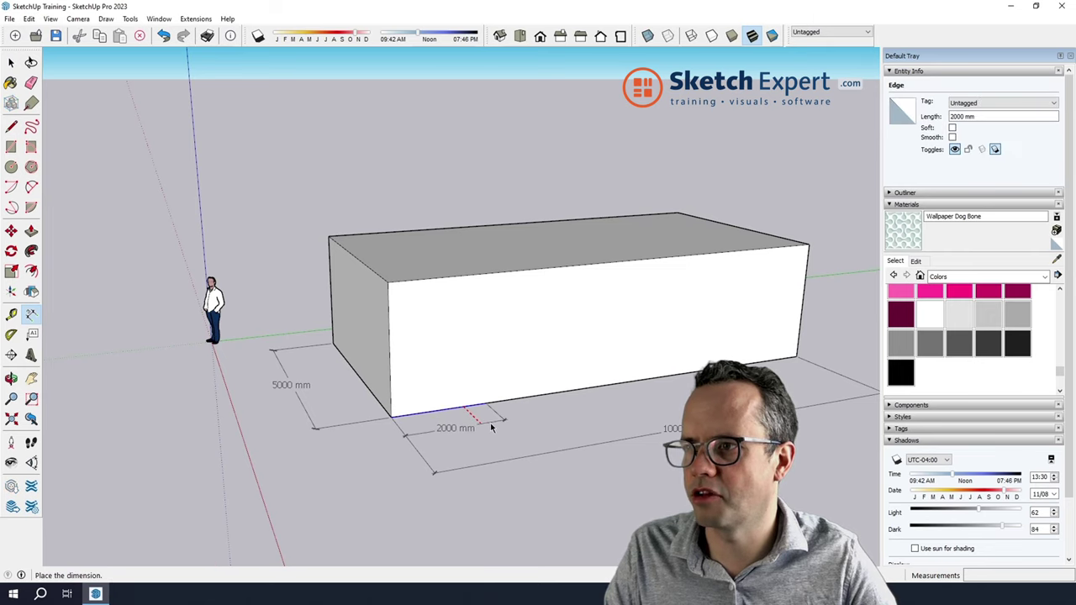
left_click(495, 427)
left_click(558, 391)
left_click(580, 421)
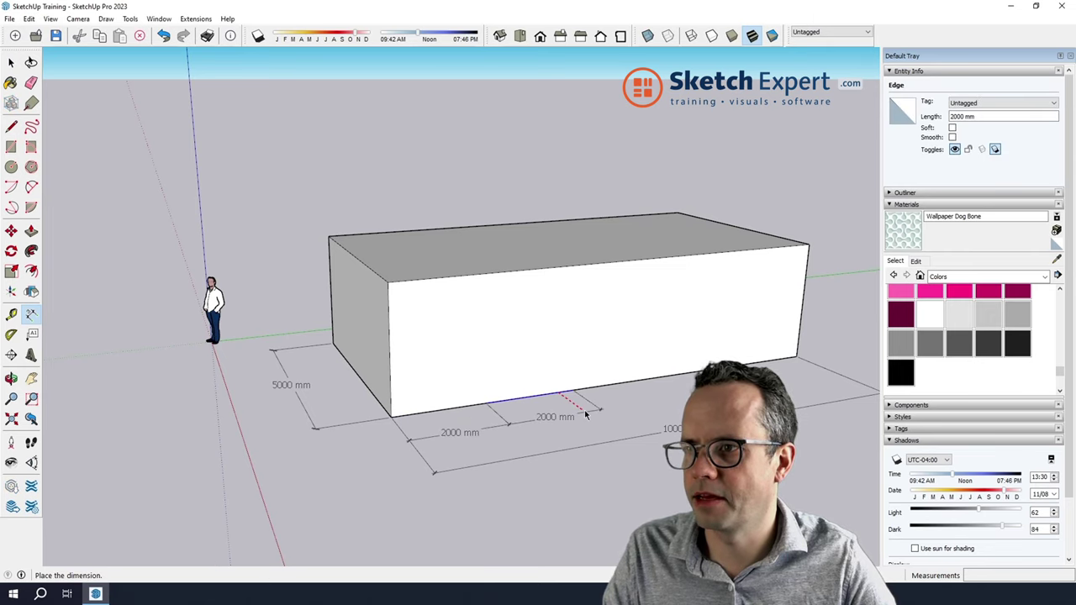
key("space")
mouse_move(588, 376)
middle_mouse_down()
mouse_move(618, 446)
mouse_move(711, 496)
middle_mouse_up()
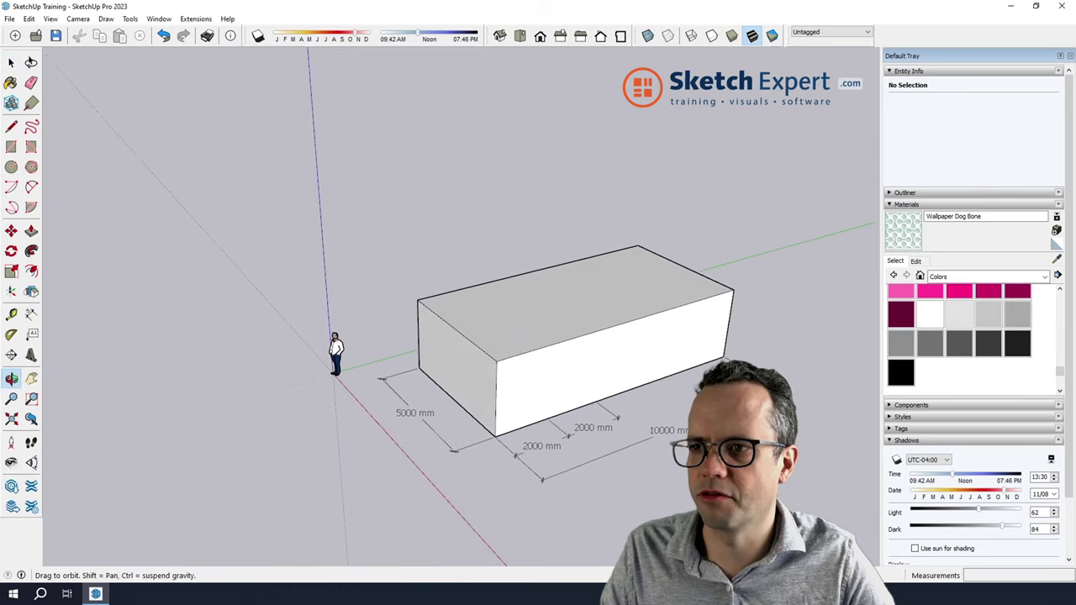
scroll(505, 508, "down", 3)
scroll(608, 519, "up", 1)
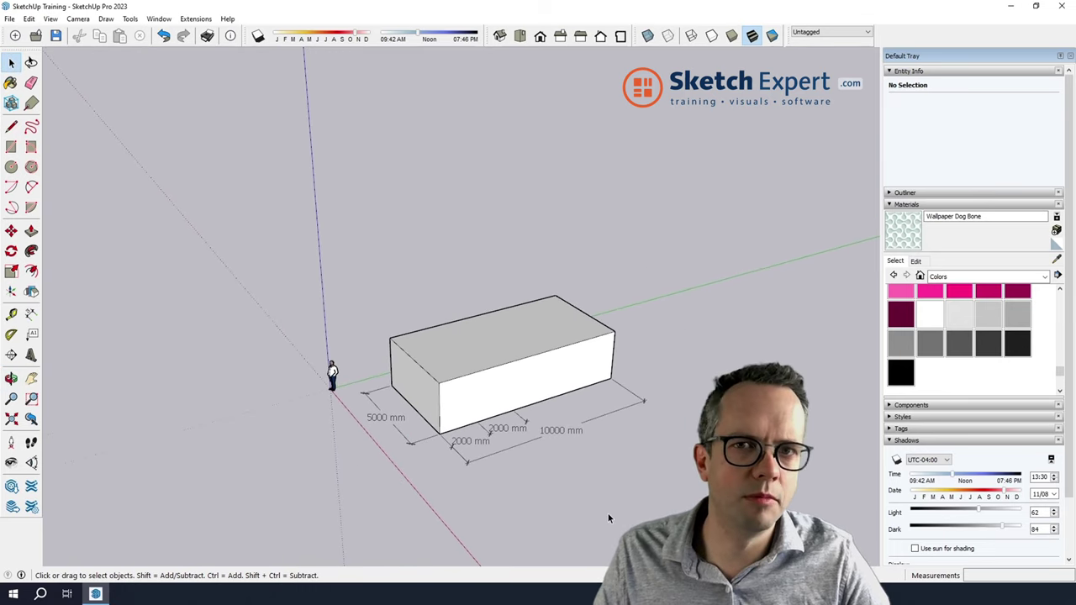